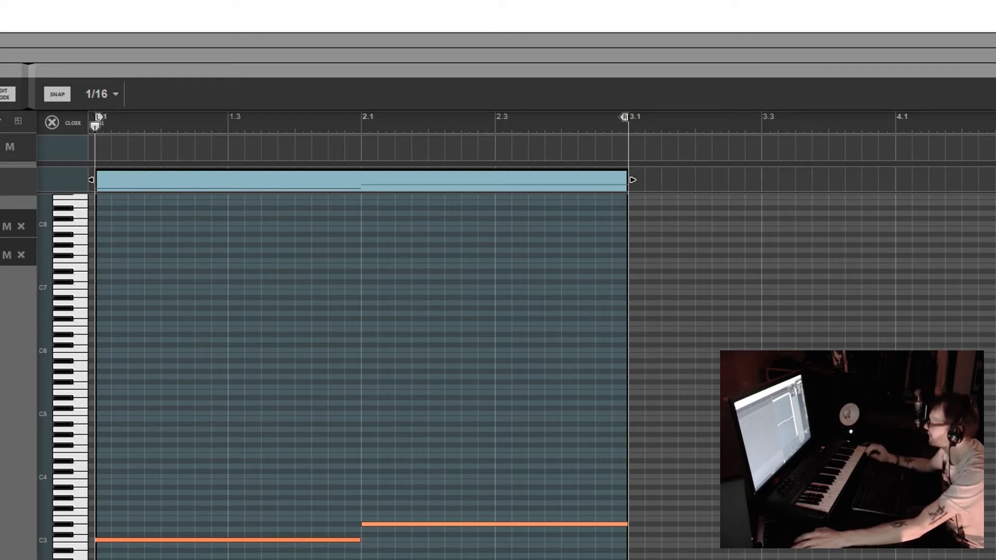
# Step: Switch off Bypass All for the Scales & Chords player and compare the two-note clip's playback before and after
pyautogui.press('space')
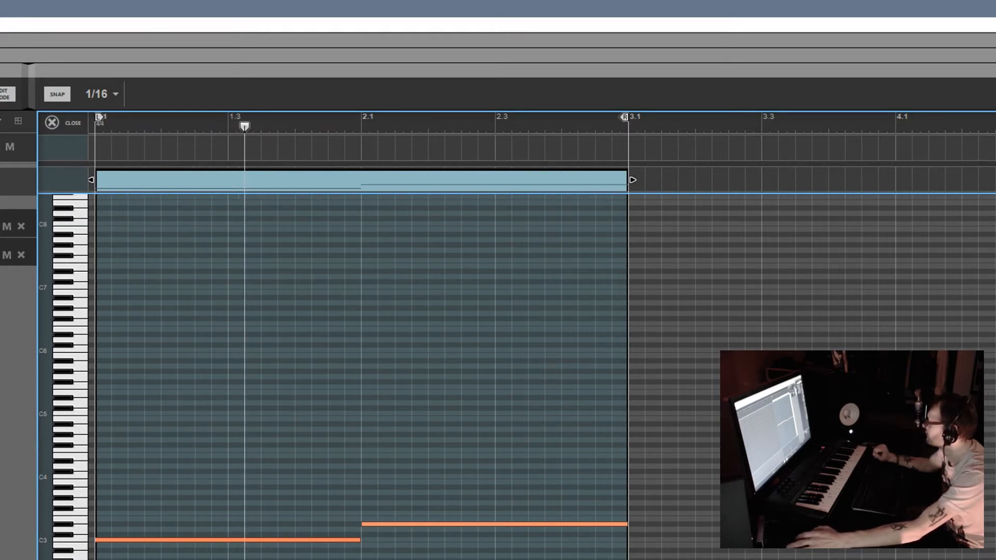
pyautogui.press('space')
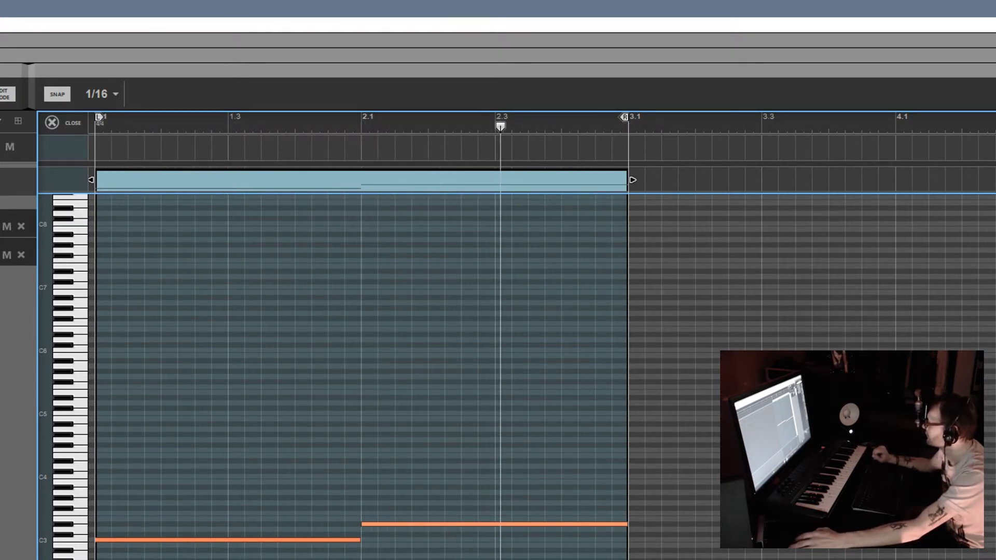
pyautogui.hotkey('F6', 'F7')
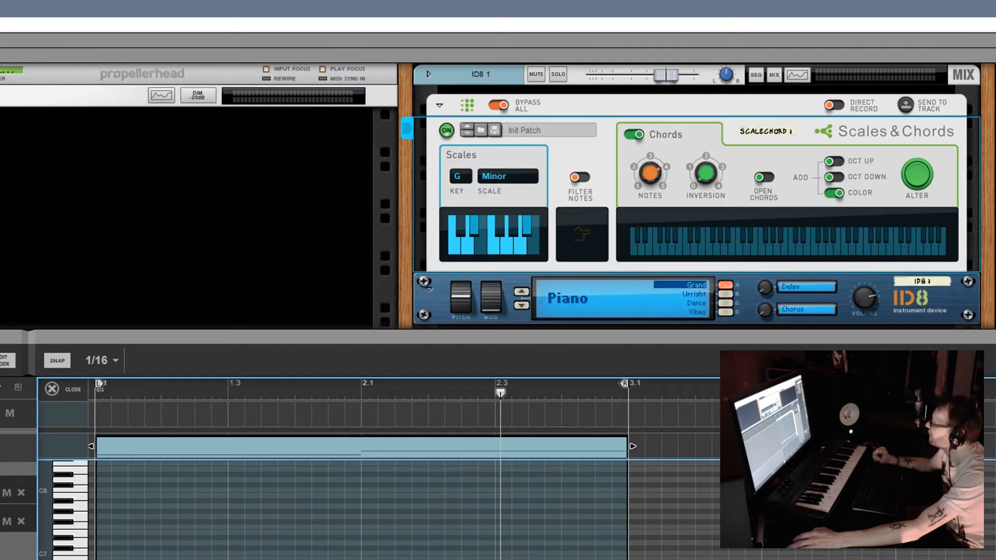
pyautogui.click(501, 105)
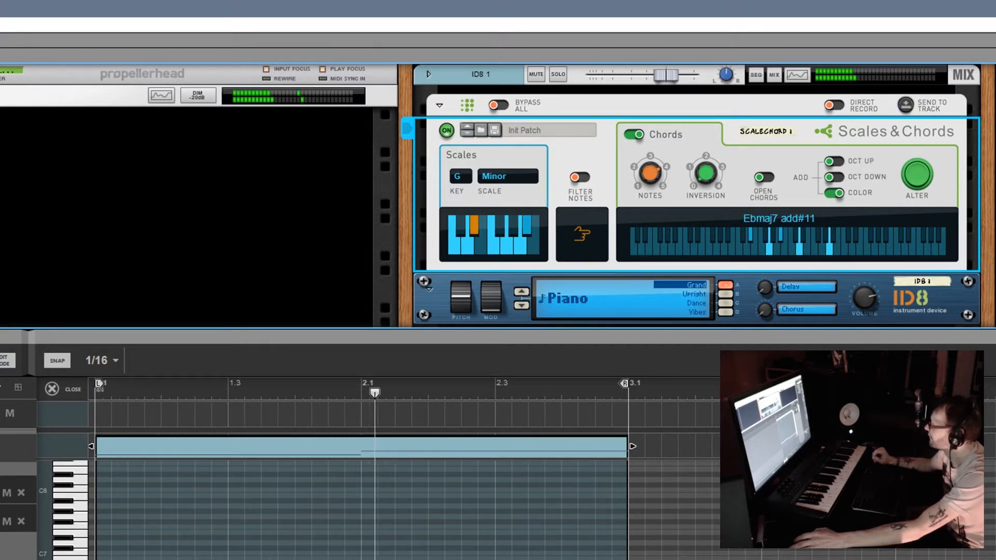
pyautogui.press('space')
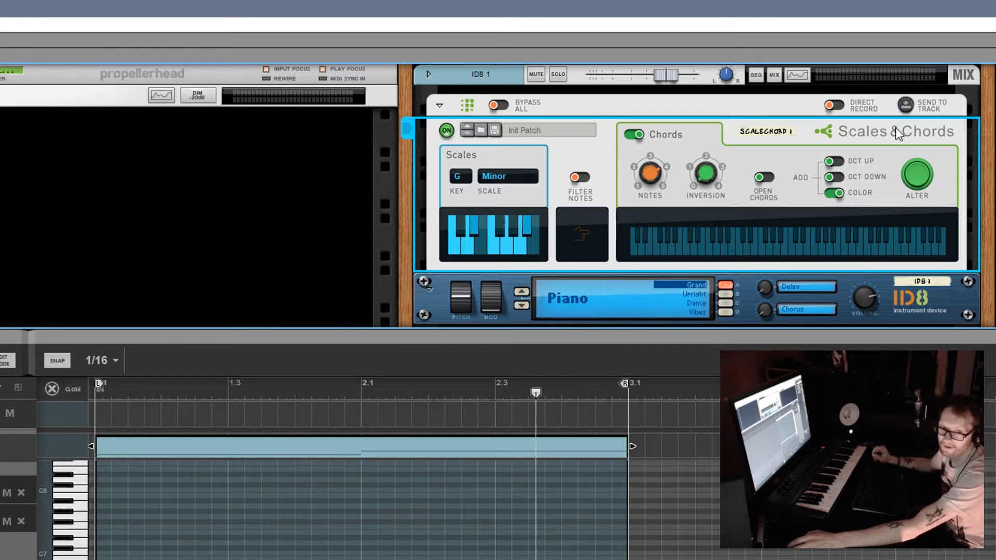
# Step: Close the clip editor, mute the two-note clip on the lower lane and unmute the chord clip on the lane above
pyautogui.click(75, 388)
pyautogui.click(95, 513)
pyautogui.click(101, 483)
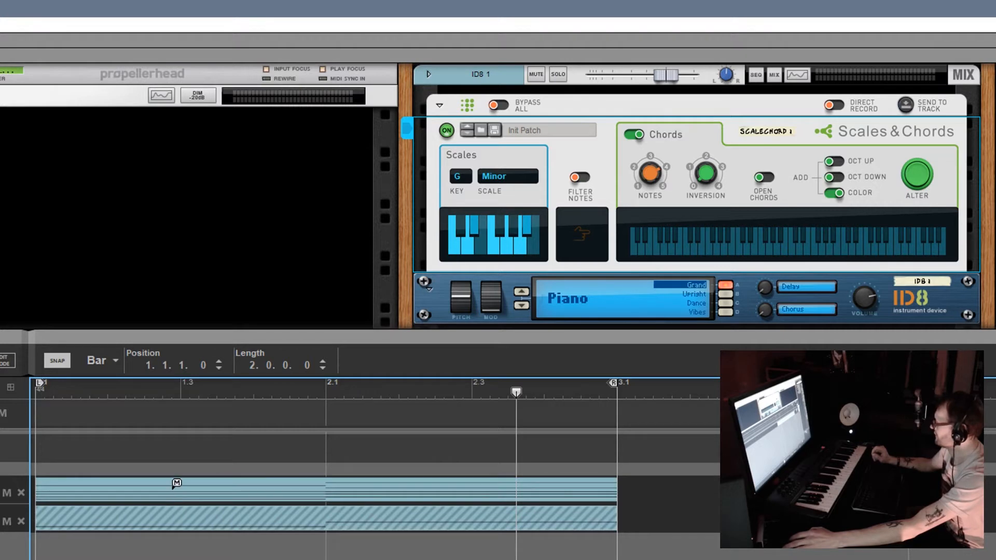
# Step: Open the chord clip for editing and play it back from its start
pyautogui.press('Return')
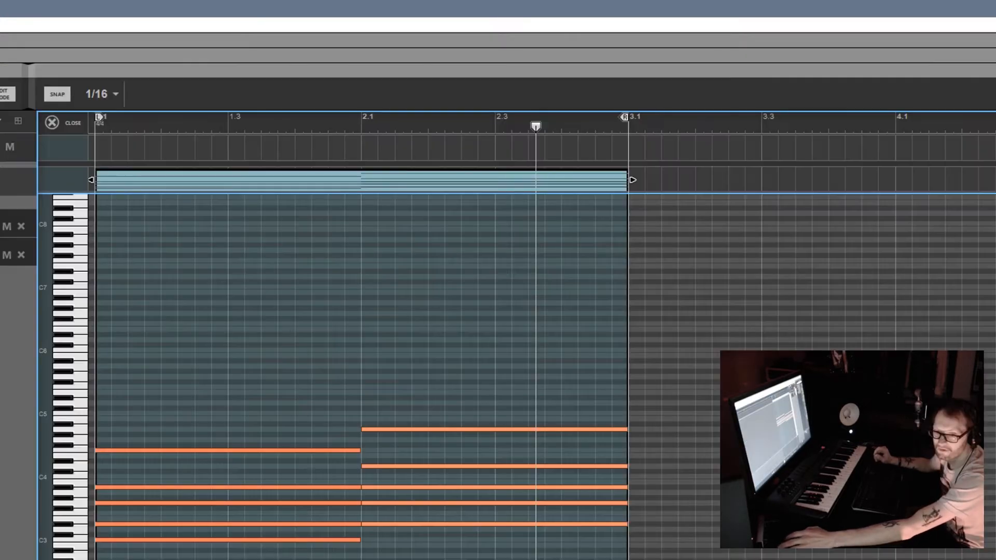
pyautogui.hotkey('shift', 'Return')
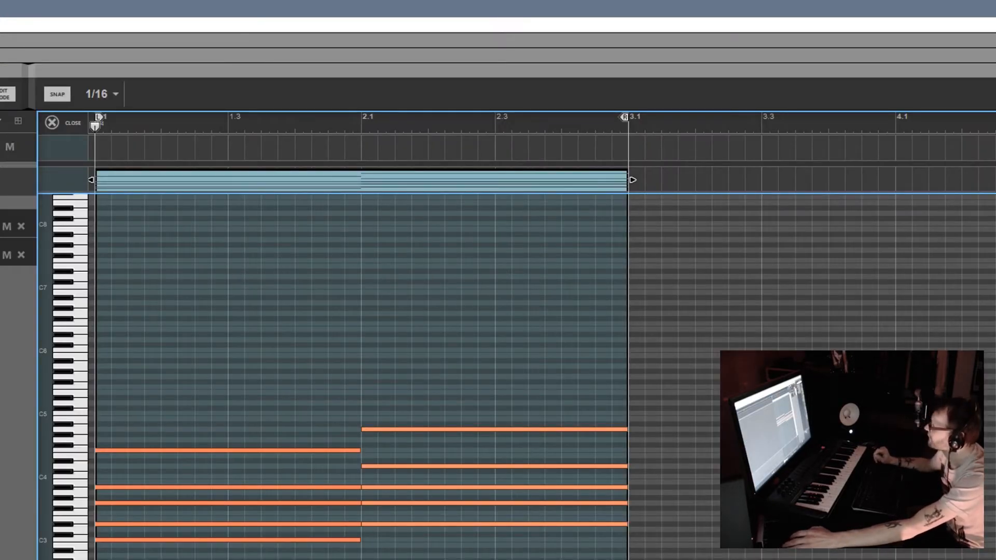
pyautogui.press('space')
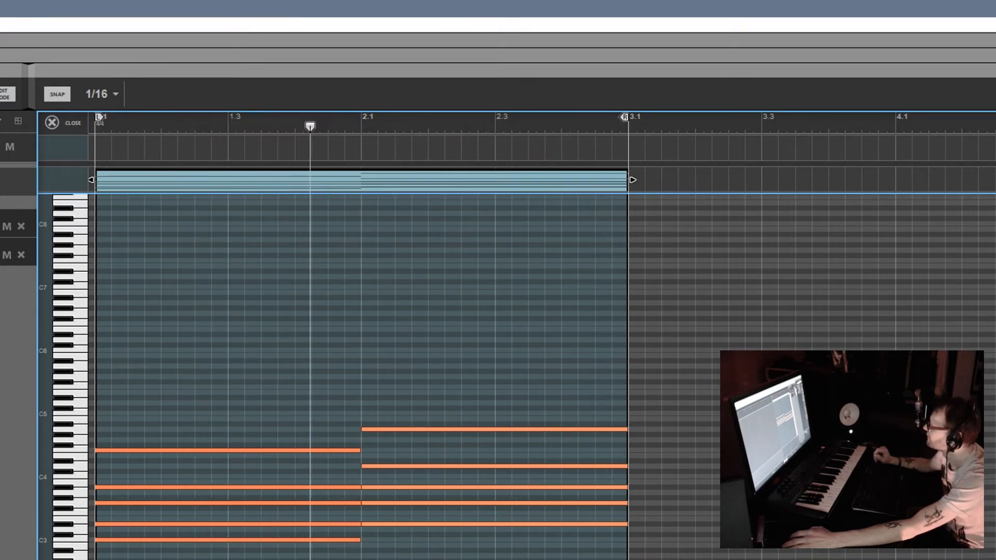
pyautogui.press('space')
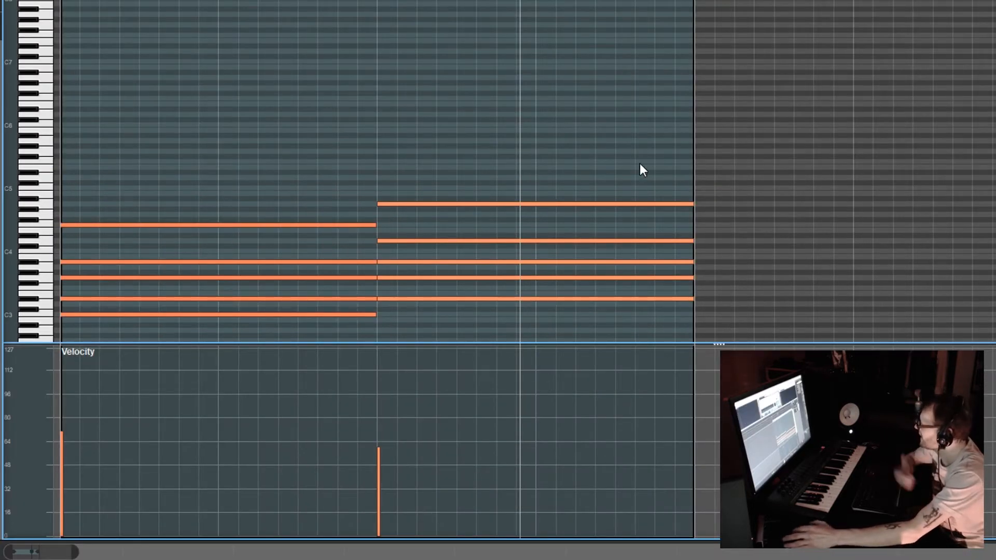
# Step: Select the second chord's top note together with its A#3 note
pyautogui.moveTo(259, 149); pyautogui.dragTo(491, 332)
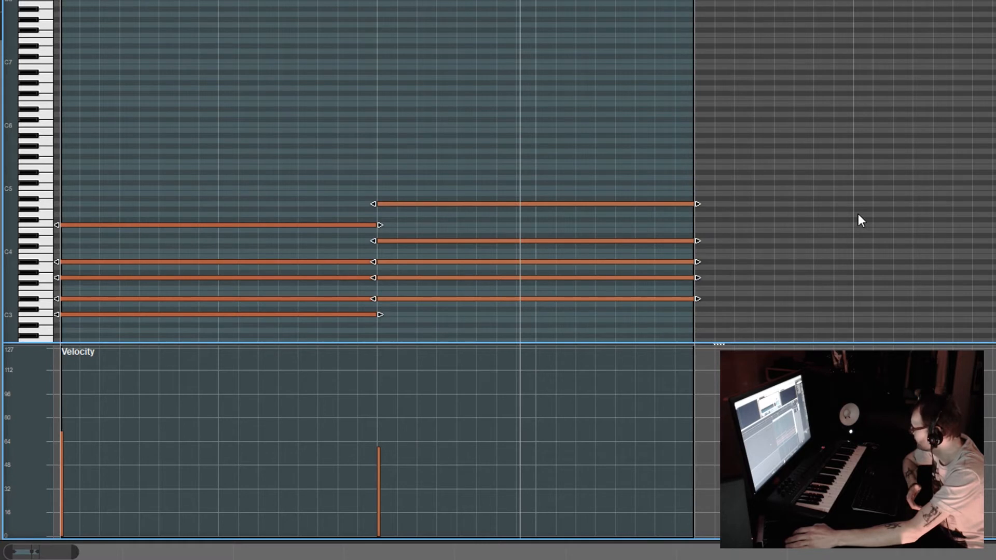
pyautogui.click(839, 191)
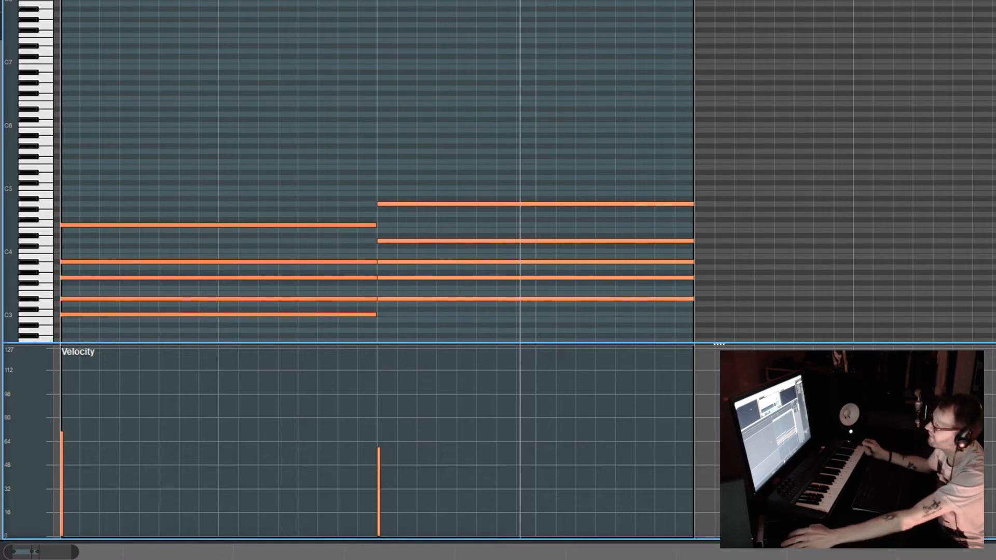
pyautogui.click(526, 204)
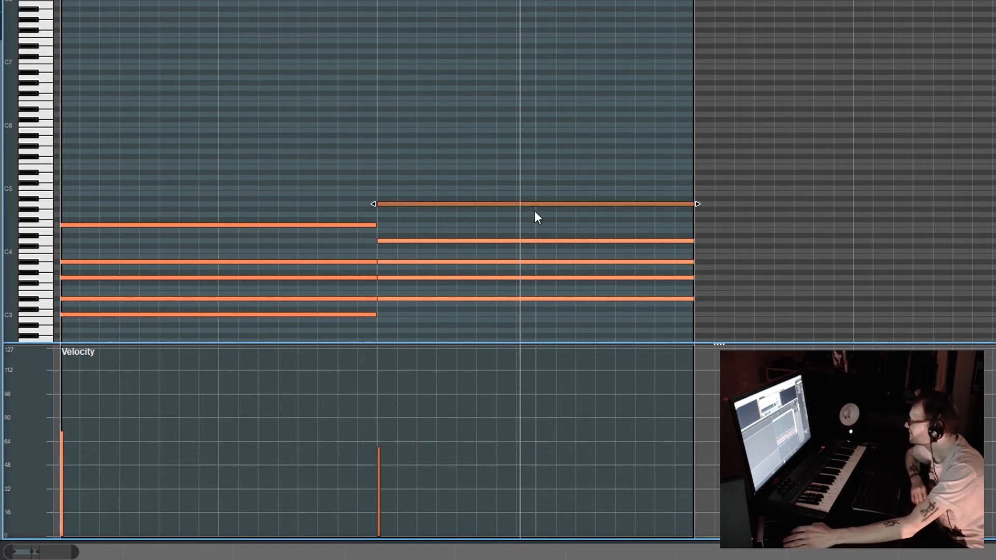
pyautogui.keyDown('shift'); pyautogui.click(549, 262); pyautogui.keyUp('shift')
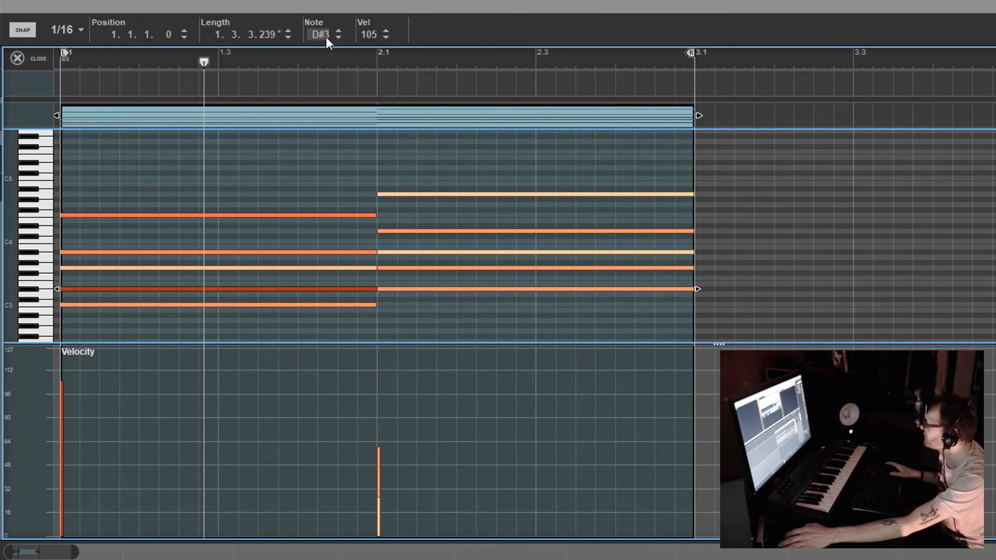
# Step: Set the velocity of the first chord's D#3 note to 60
pyautogui.click(369, 34)
pyautogui.write('60')
pyautogui.press('Return')
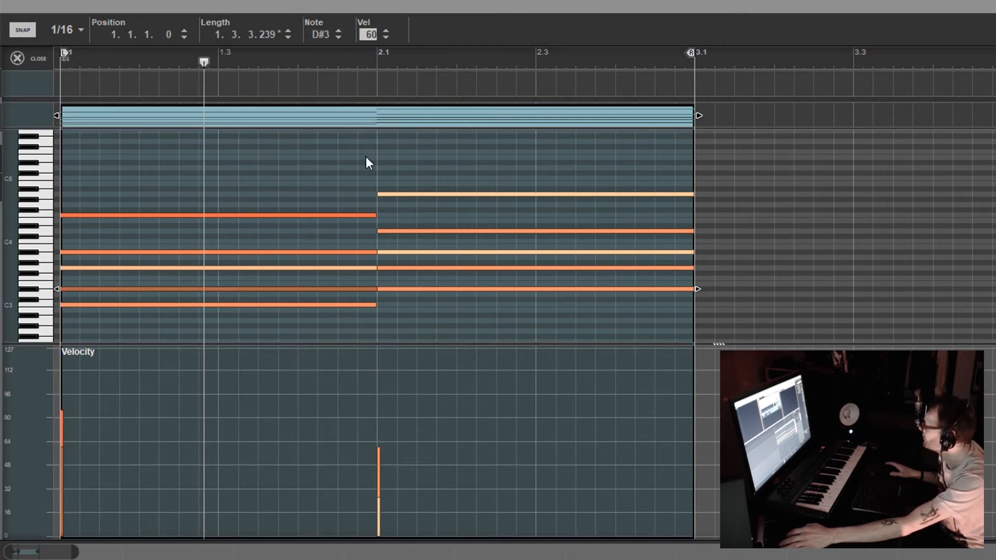
# Step: Set the velocity of the first chord's F4 and G3 notes to 50
pyautogui.click(346, 214)
pyautogui.keyDown('shift'); pyautogui.click(344, 268); pyautogui.keyUp('shift')
pyautogui.click(370, 37)
pyautogui.write('45')
pyautogui.press('Return')
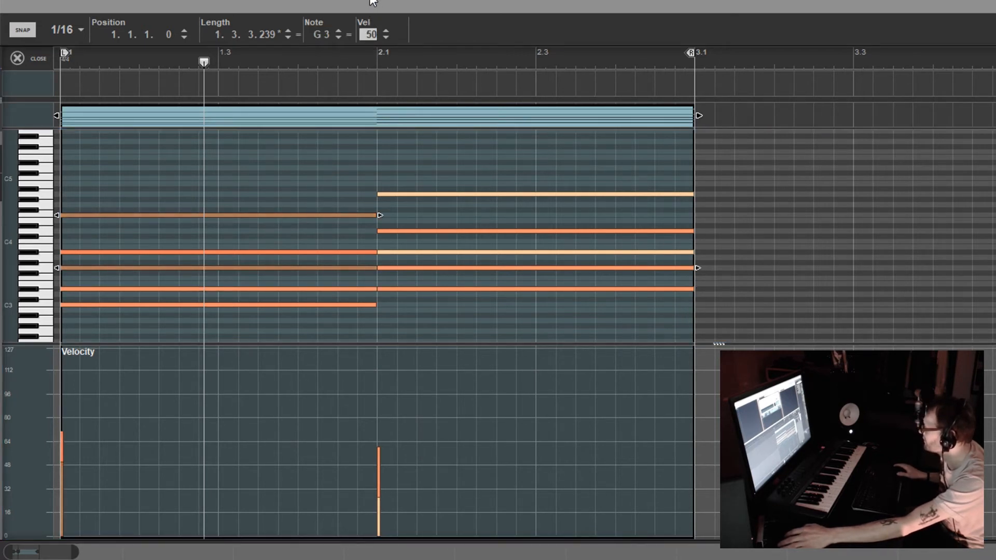
# Step: Set the velocity of the first chord's A#3 and C3 notes to 70
pyautogui.click(344, 252)
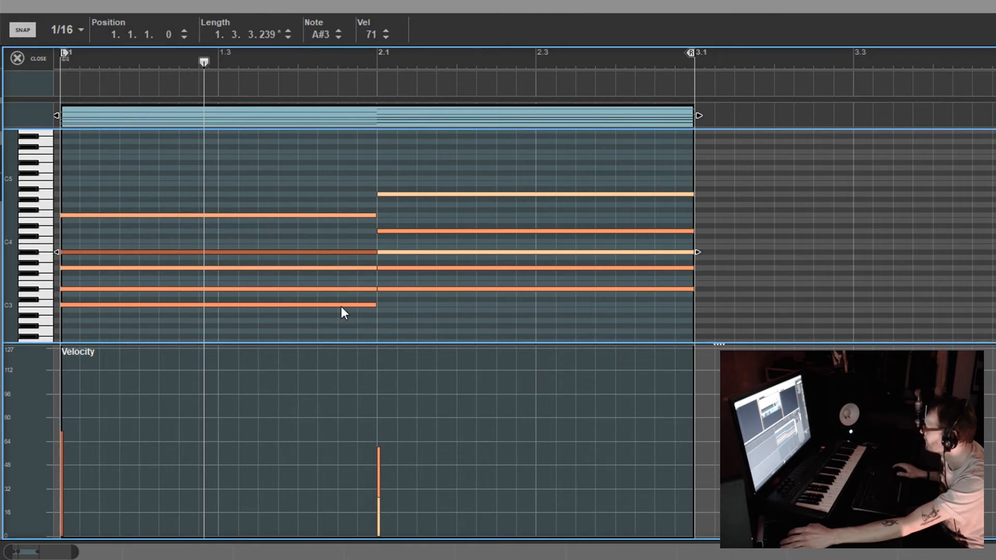
pyautogui.keyDown('shift'); pyautogui.click(341, 306); pyautogui.keyUp('shift')
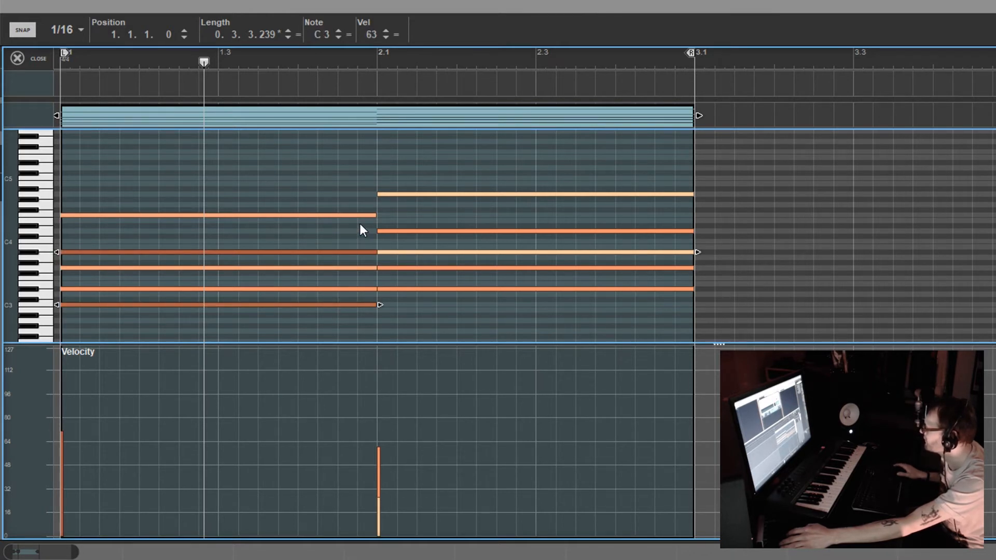
pyautogui.click(397, 35)
pyautogui.moveTo(370, 36); pyautogui.dragTo(369, 58)
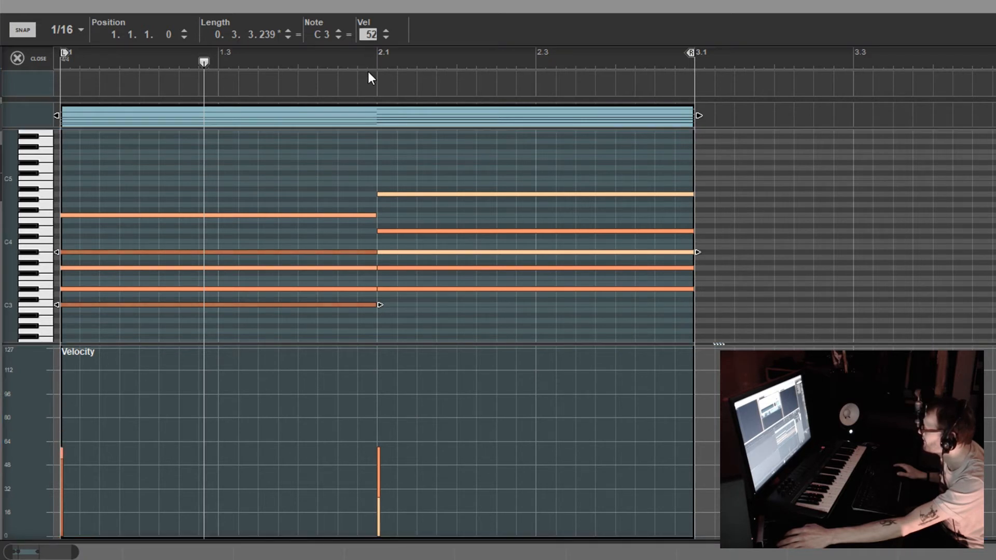
pyautogui.write('70')
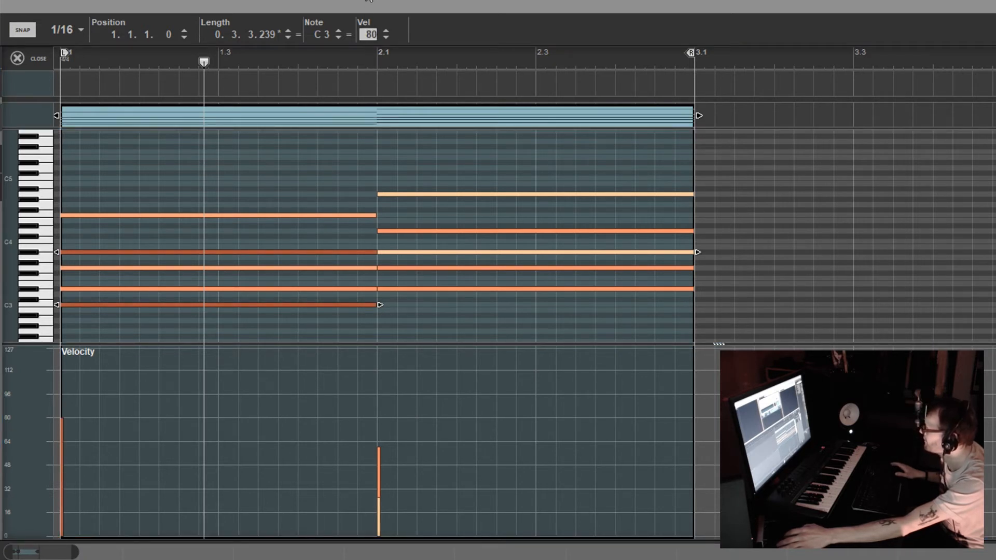
# Step: Play the chord clip from the start to listen to the varied note velocities
pyautogui.click(456, 363)
pyautogui.press('KP_0')
pyautogui.press('KP_0')
pyautogui.press('space')
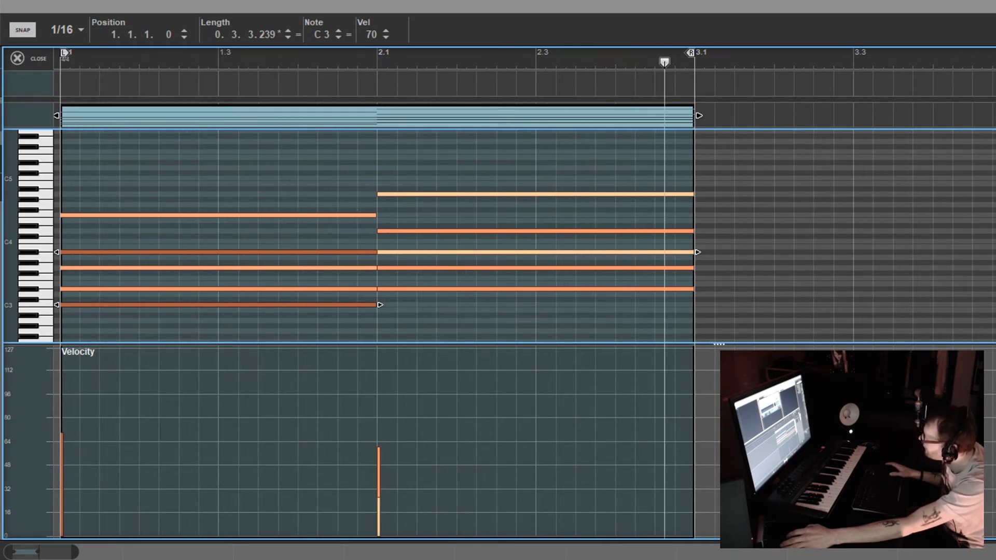
pyautogui.press('space')
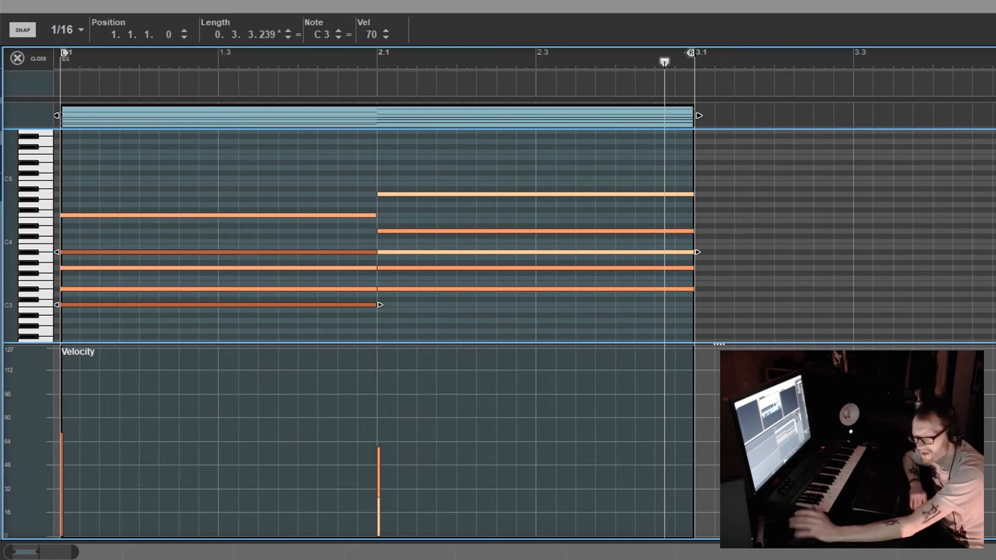
pyautogui.press('Right')
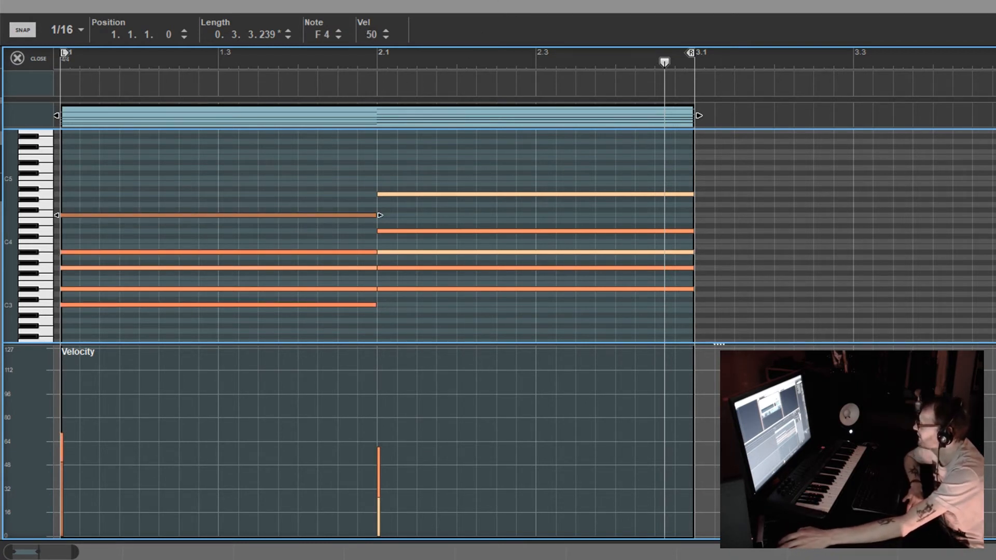
pyautogui.moveTo(282, 175); pyautogui.dragTo(588, 314)
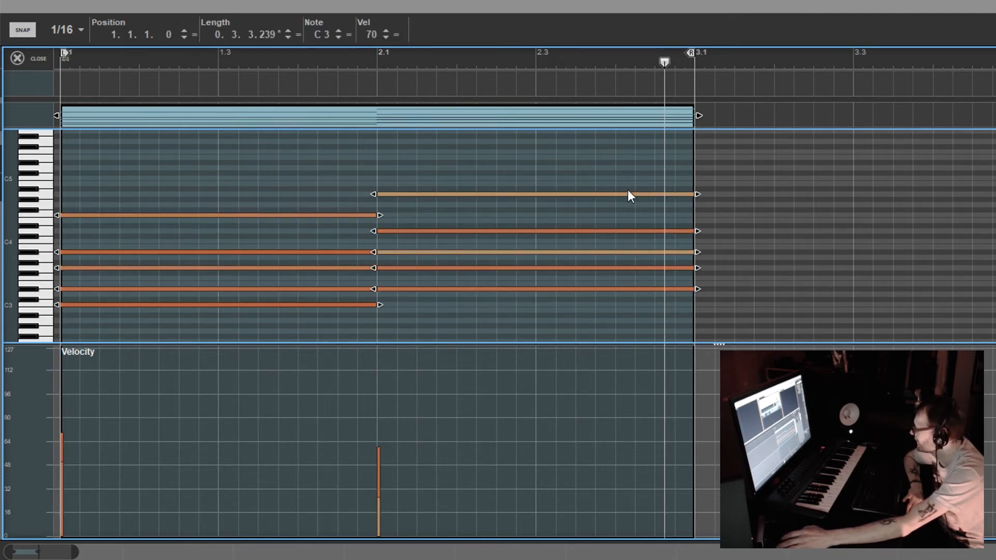
pyautogui.click(617, 161)
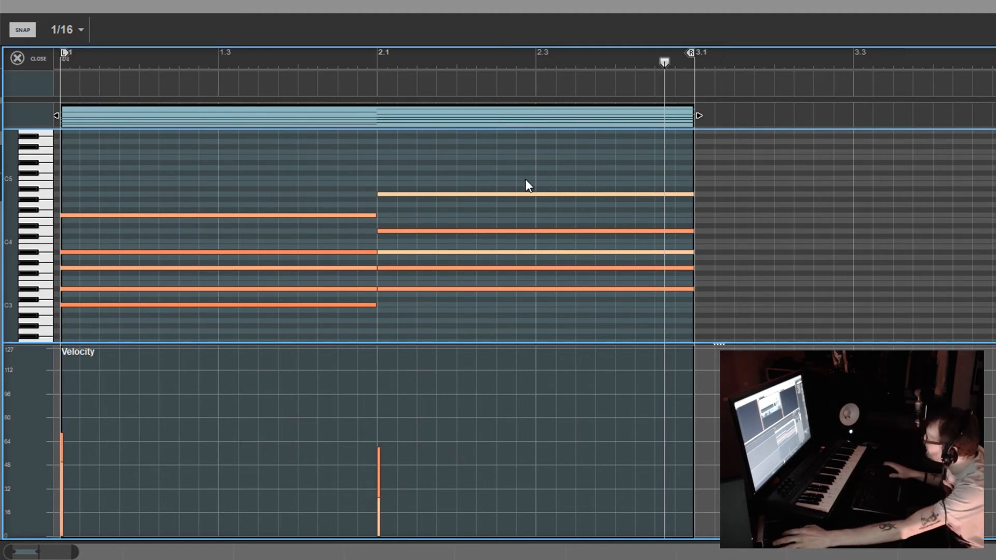
# Step: Lower the velocities of the first chord's F4, A#3 and D#3 and the second chord's D4 and G3 together, bringing D#3 to 54
pyautogui.press('space')
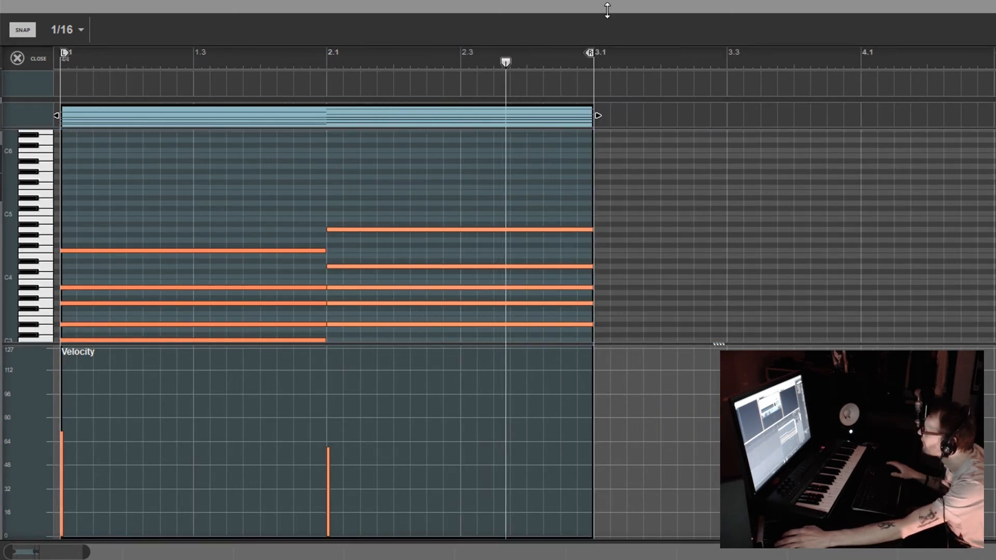
pyautogui.moveTo(607, 8); pyautogui.dragTo(607, 0)
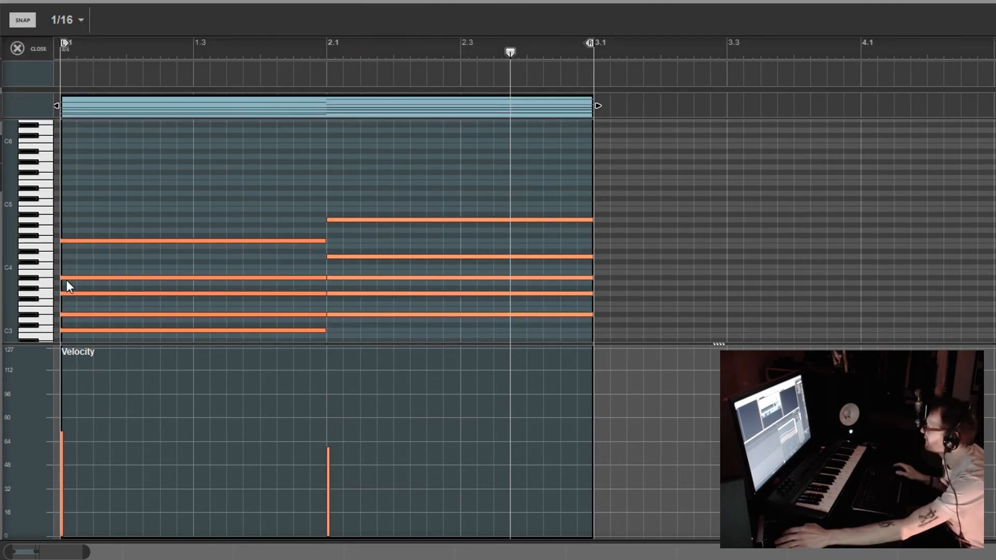
pyautogui.click(162, 240)
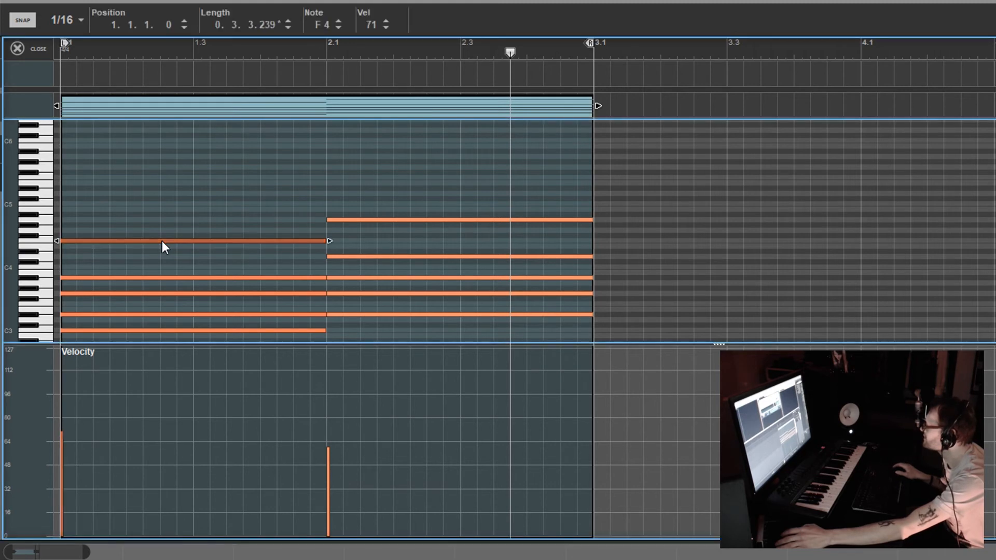
pyautogui.keyDown('shift'); pyautogui.click(185, 314); pyautogui.keyUp('shift')
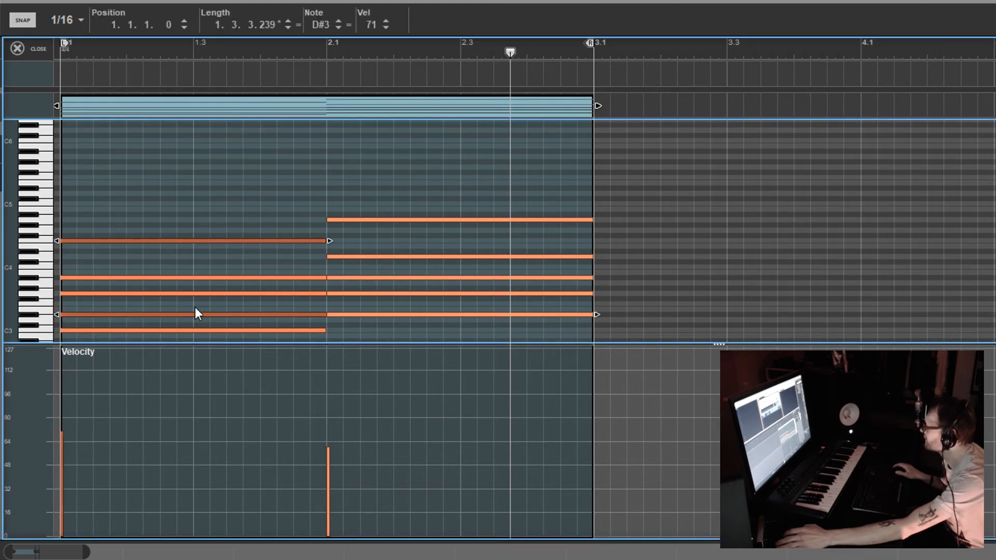
pyautogui.keyDown('shift'); pyautogui.click(213, 279); pyautogui.keyUp('shift')
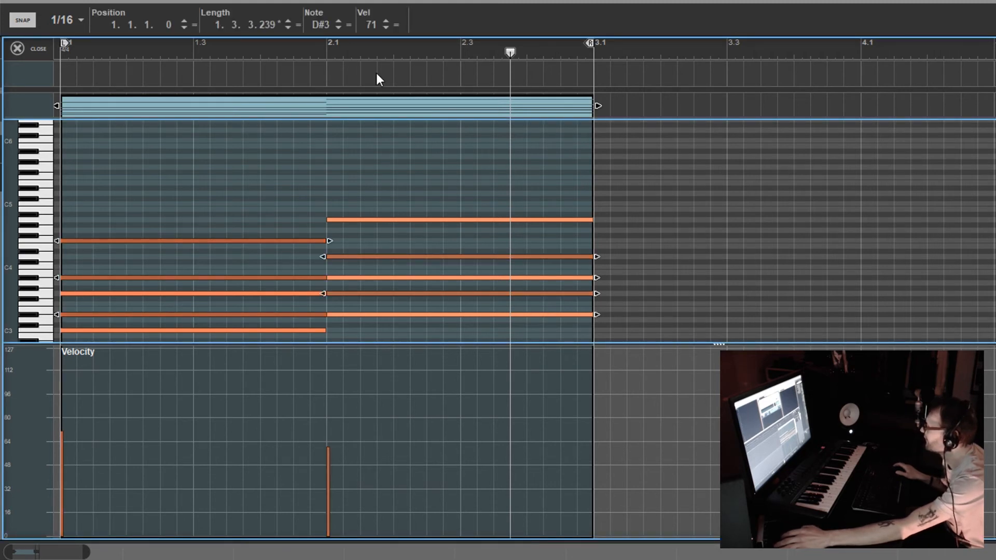
pyautogui.moveTo(372, 25); pyautogui.dragTo(371, 80)
# Step: Play the edited chords and enlarge the piano roll by shrinking the velocity lane
pyautogui.press('space')
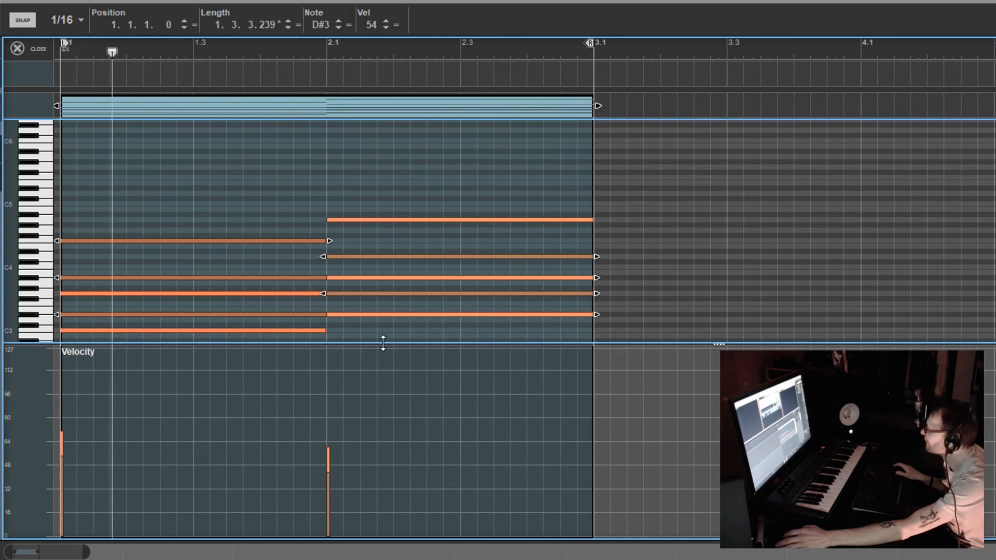
pyautogui.moveTo(383, 344); pyautogui.dragTo(384, 362)
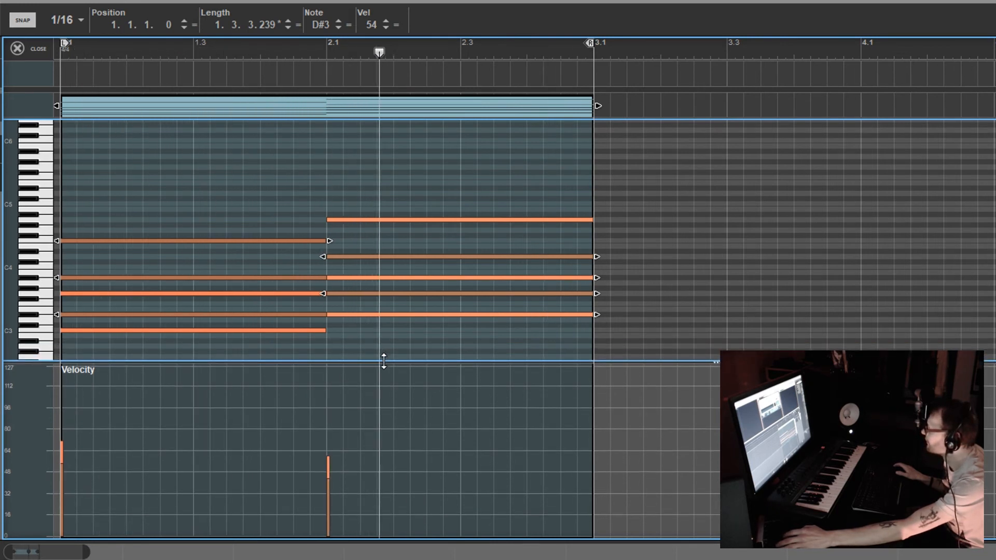